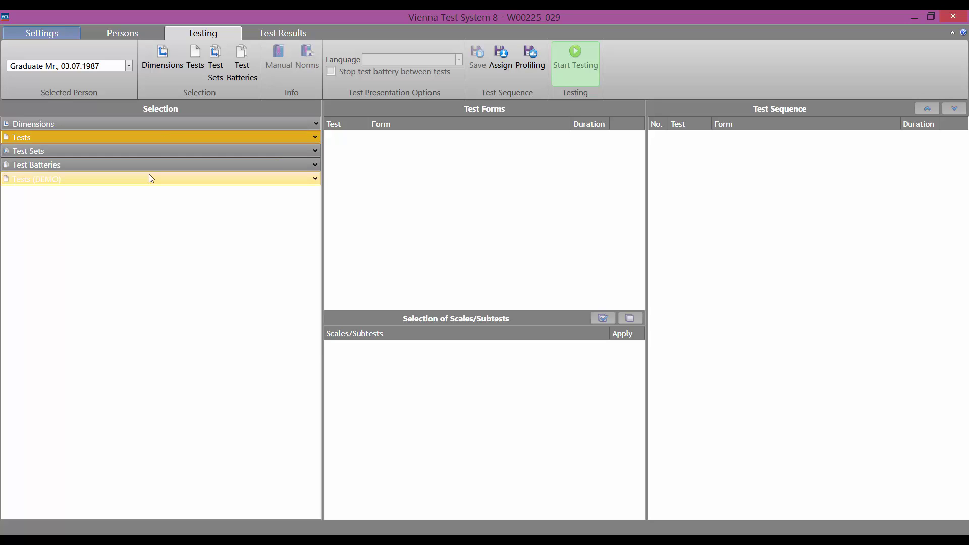
# Browse Dimensions to Obtaining an overview - traffic > Left-hand traffic, then show the Tests list
pyautogui.click(156, 125)
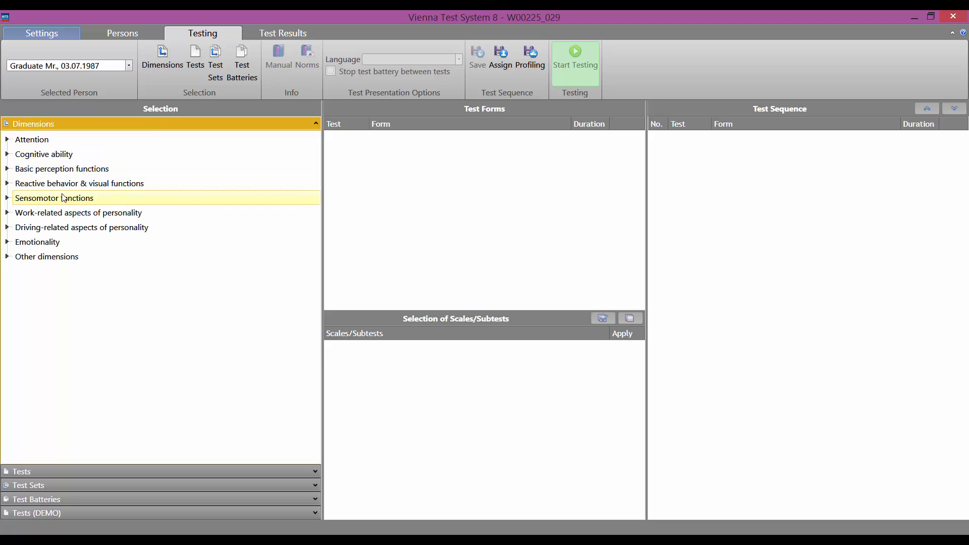
pyautogui.click(8, 186)
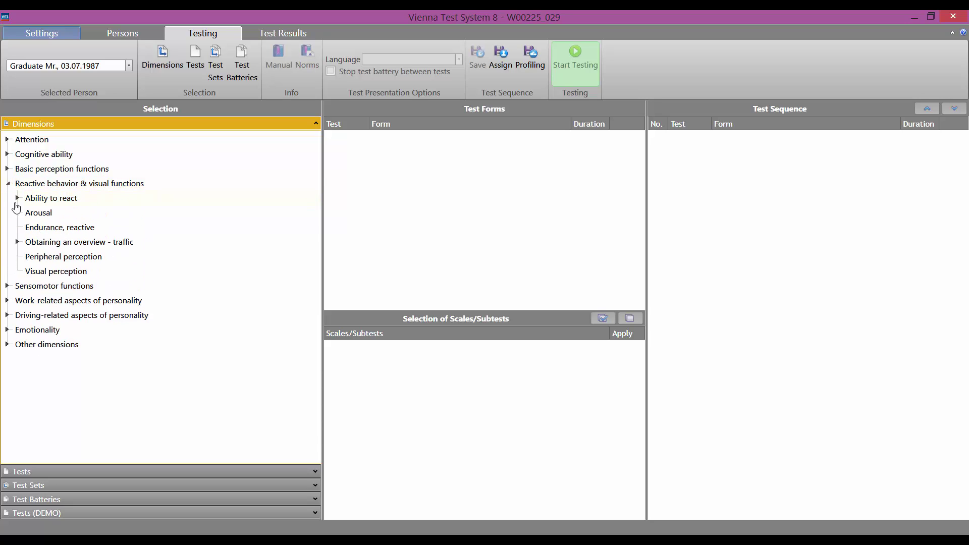
pyautogui.click(18, 243)
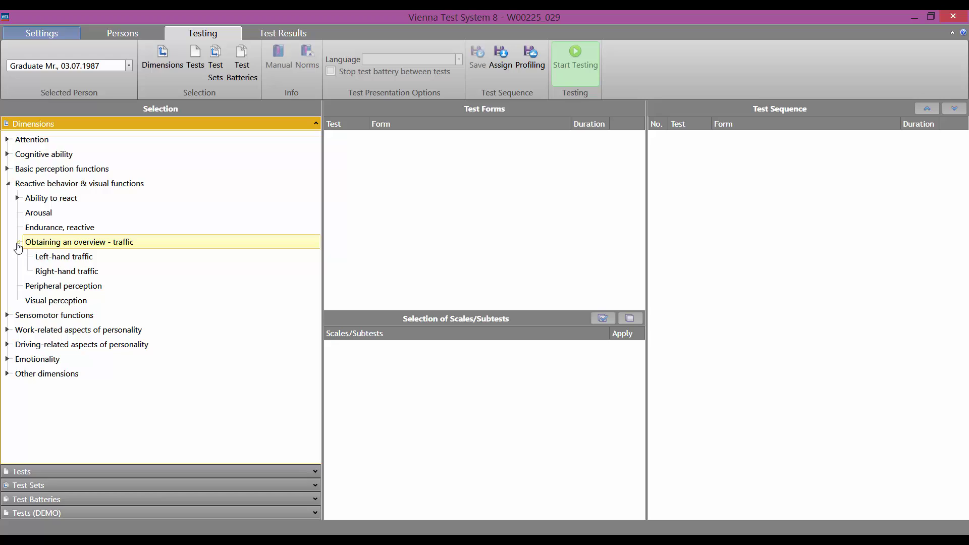
pyautogui.click(65, 260)
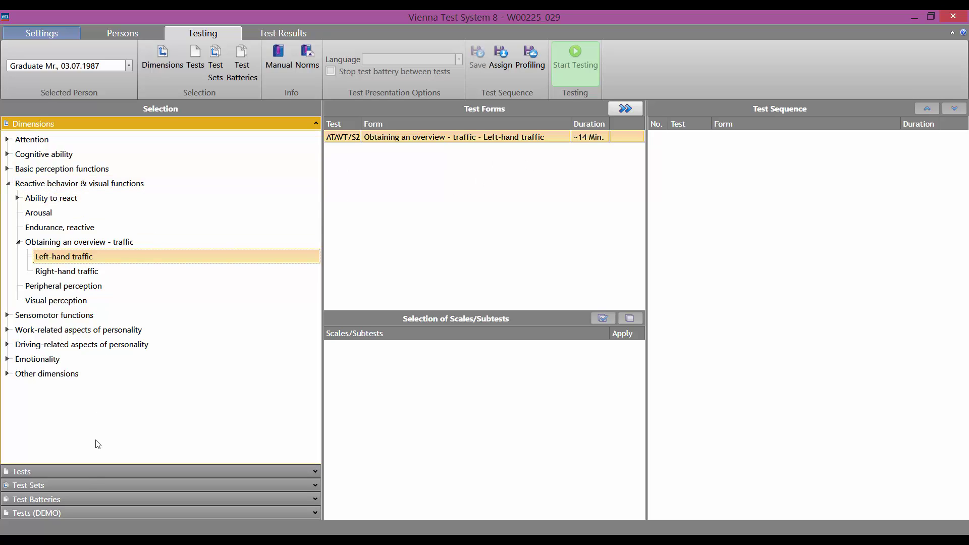
pyautogui.click(85, 475)
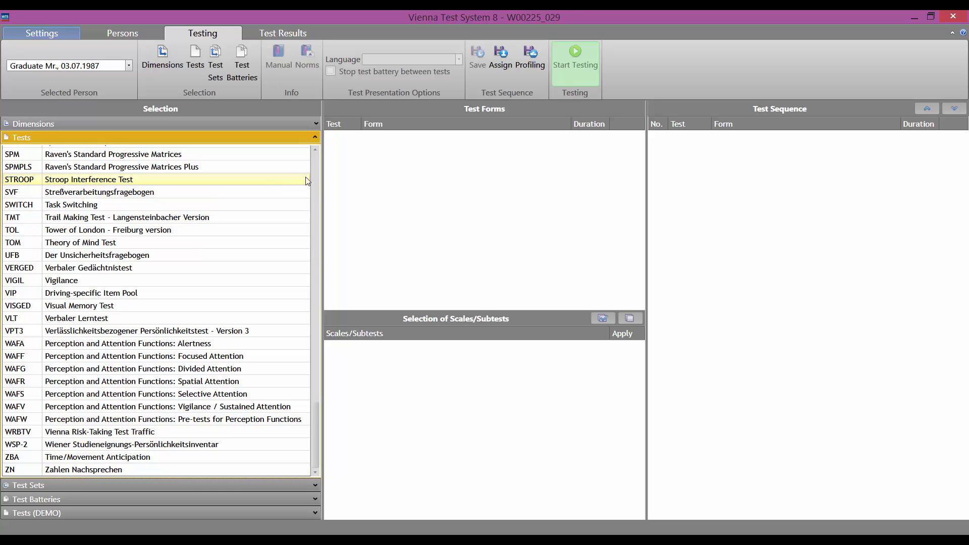
# Scroll the Tests list back to the top and expand the Test Sets list
pyautogui.moveTo(313, 416); pyautogui.dragTo(308, 226)
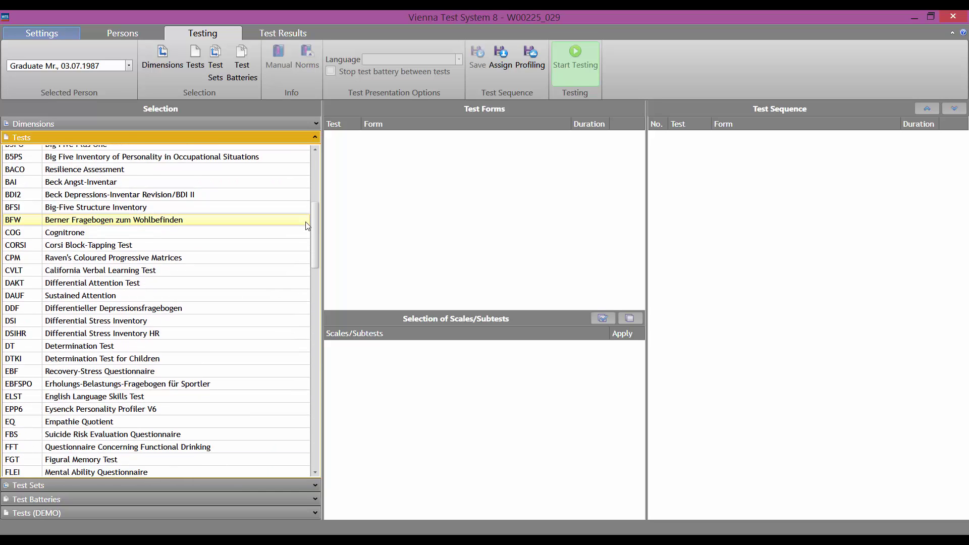
pyautogui.click(181, 484)
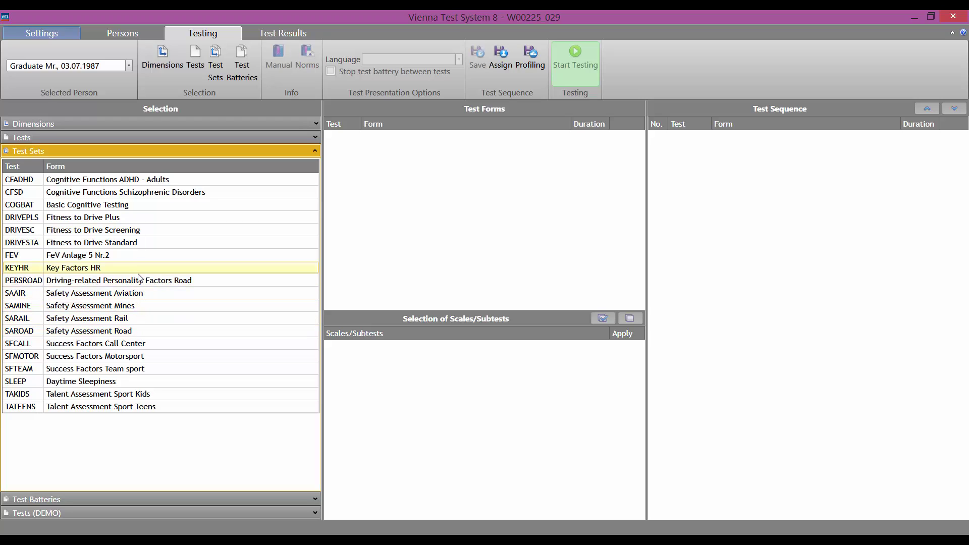
# Preview the COGBAT set and the Personality factors battery, then return to the Tests list
pyautogui.click(127, 205)
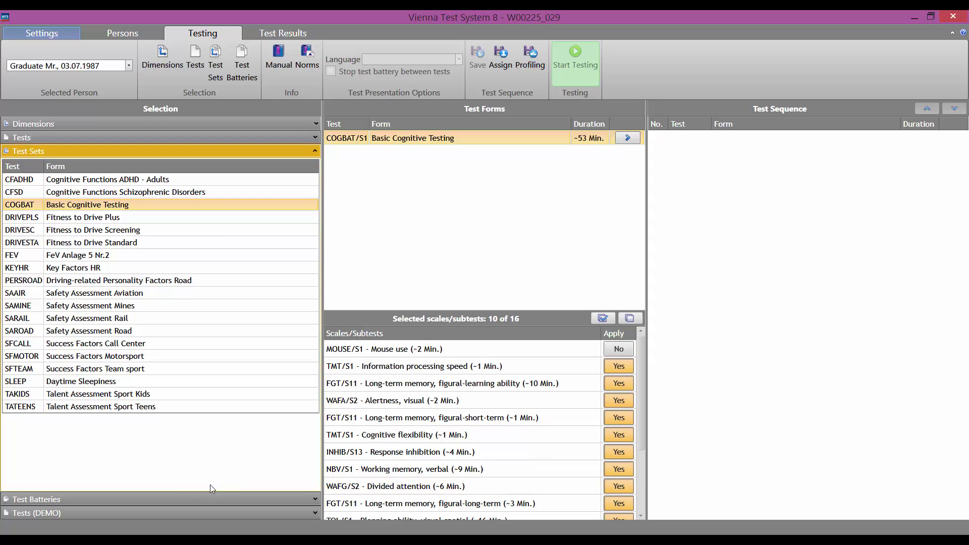
pyautogui.click(162, 499)
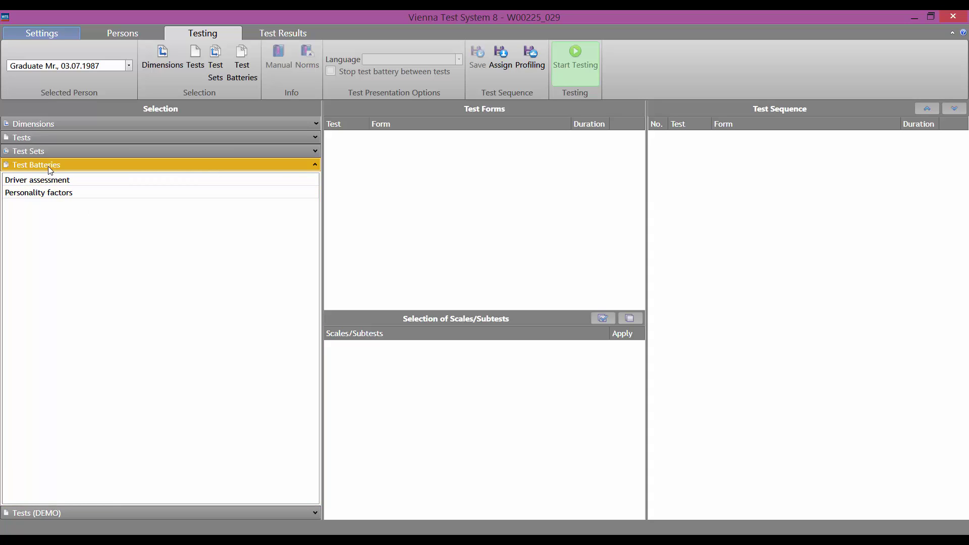
pyautogui.click(48, 193)
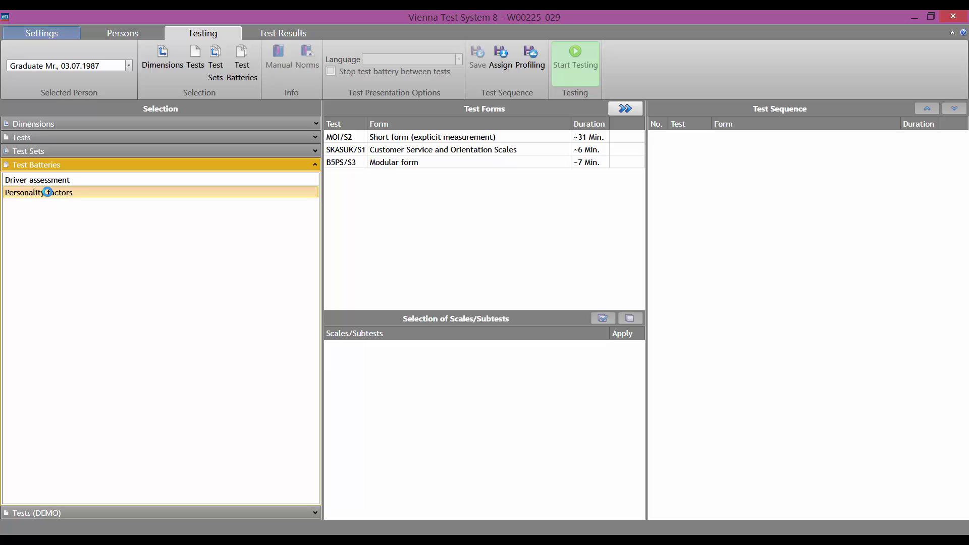
pyautogui.click(86, 137)
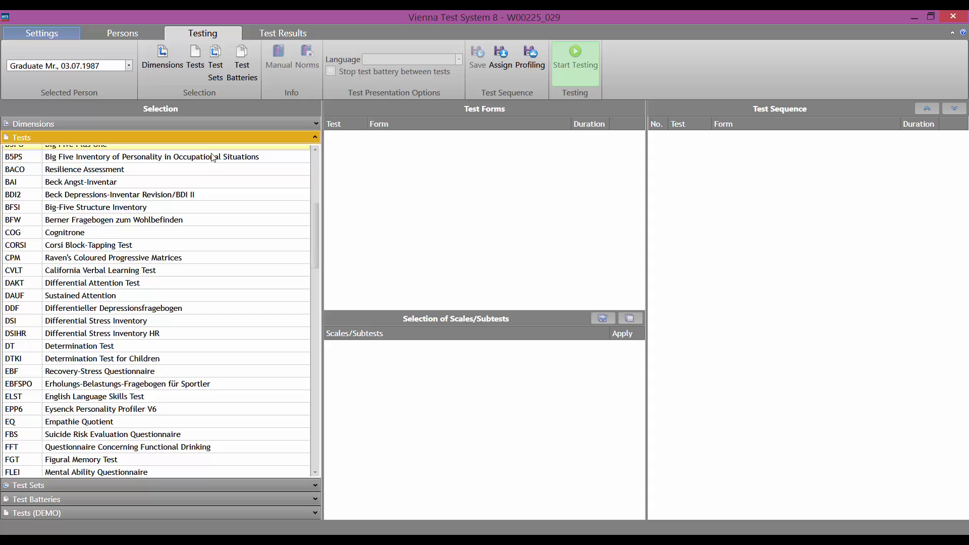
# Select the Tower of London test and add TOL/S2 Standard form B to the sequence
pyautogui.moveTo(314, 210); pyautogui.dragTo(316, 384)
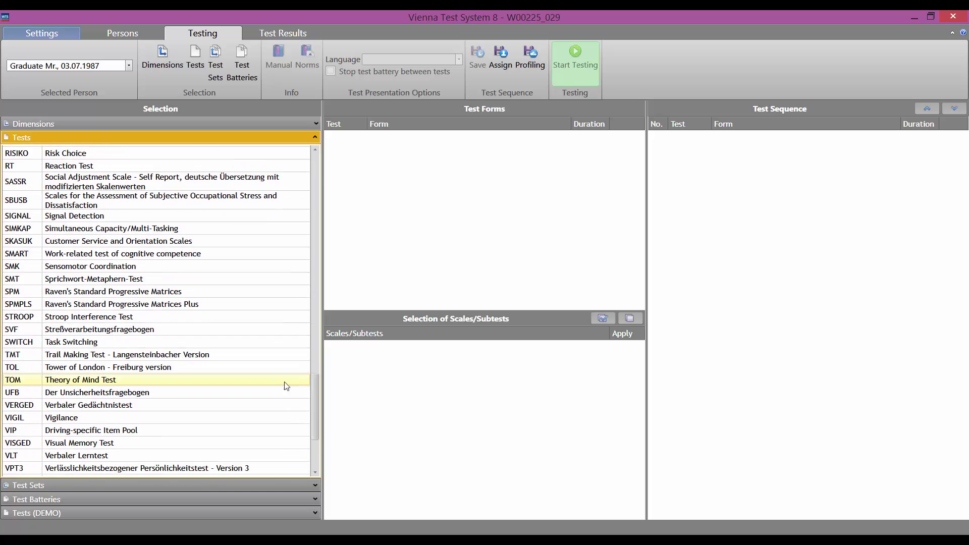
pyautogui.click(139, 369)
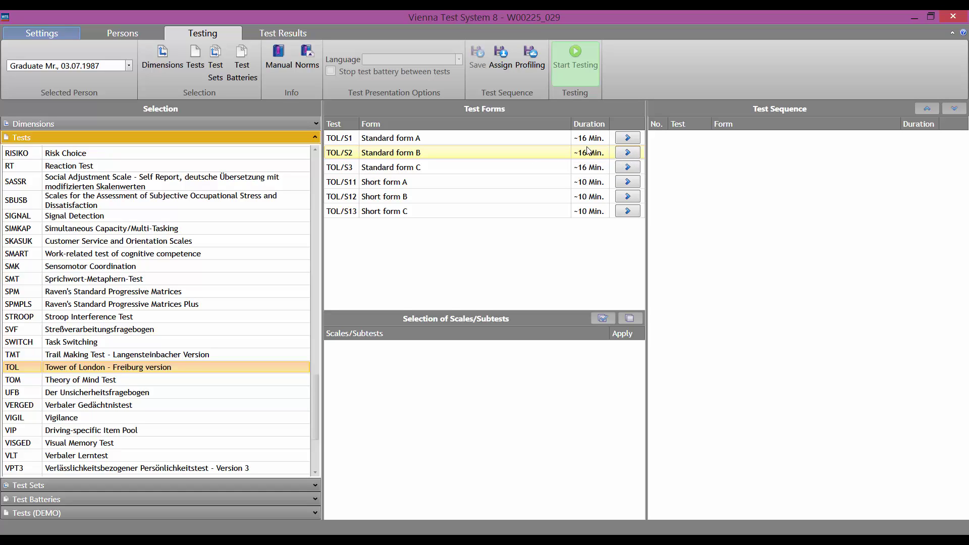
pyautogui.click(628, 152)
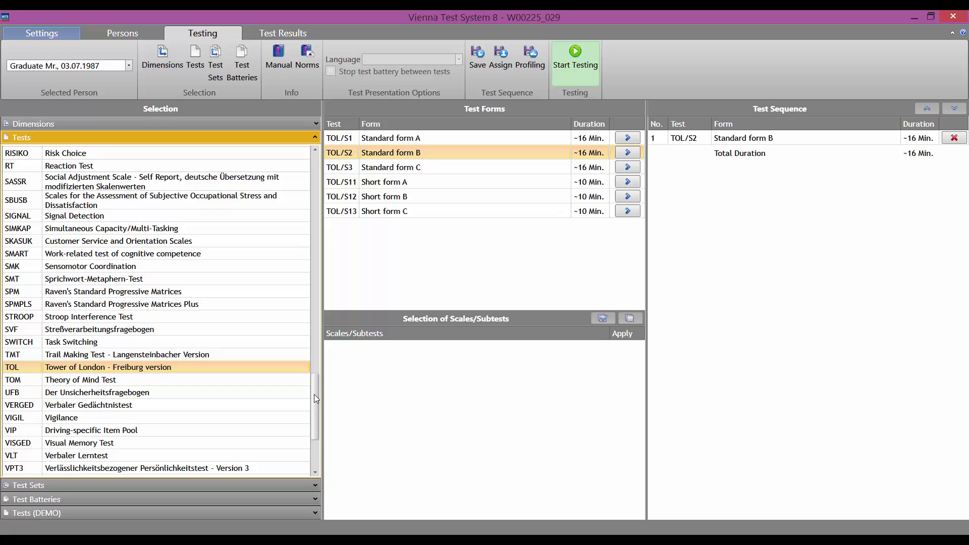
# Select the Eysenck Personality Profiler V6 test and its EPP6 Standard form
pyautogui.moveTo(314, 396); pyautogui.dragTo(317, 238)
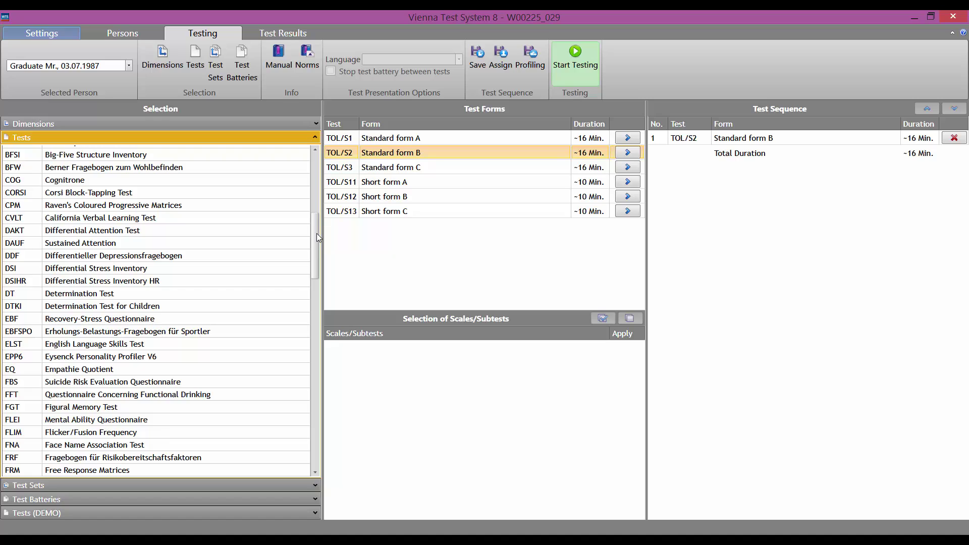
pyautogui.click(167, 356)
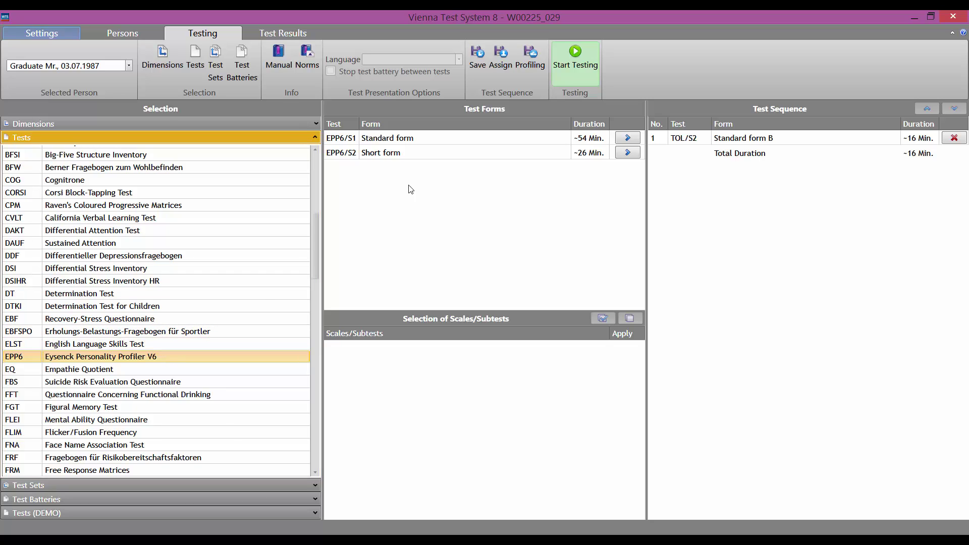
pyautogui.click(447, 138)
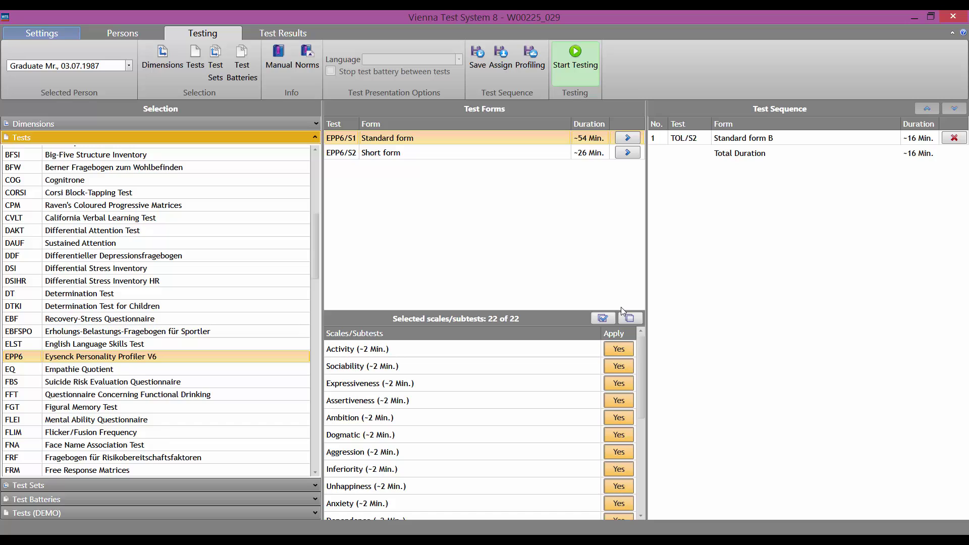
# Exclude Impulsiveness, Tough-Mindedness, Dependence, Anxiety and Inferiority, then add EPP6/S1 to the sequence
pyautogui.moveTo(638, 355); pyautogui.dragTo(640, 441)
pyautogui.click(622, 429)
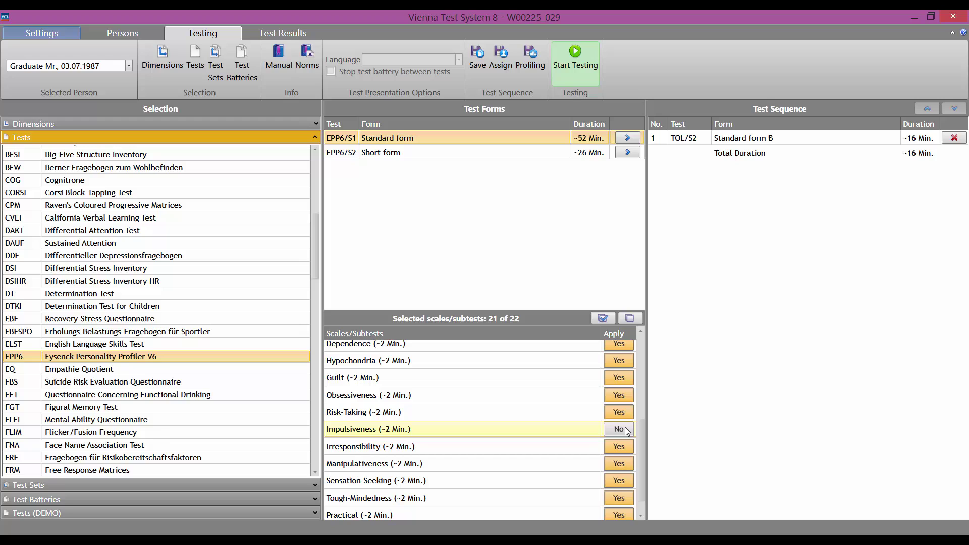
pyautogui.click(617, 498)
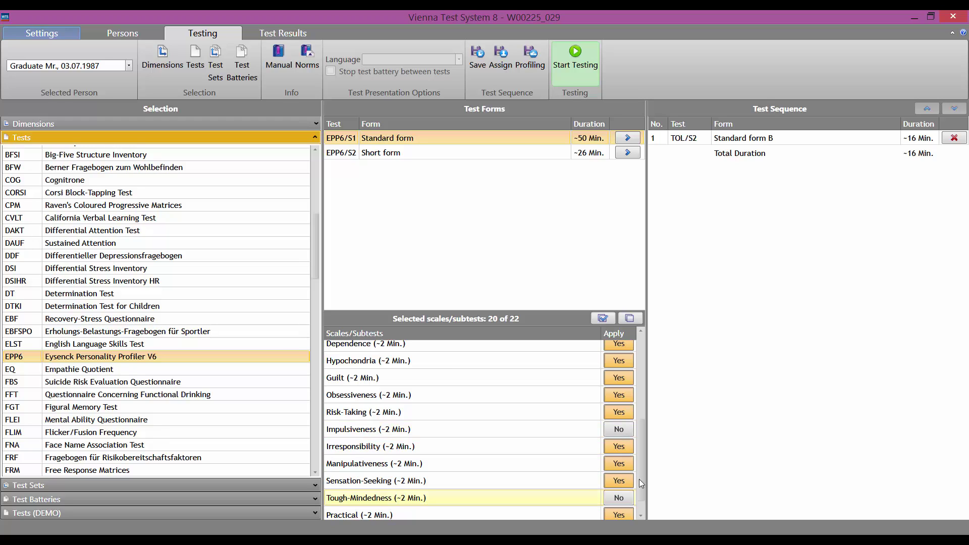
pyautogui.moveTo(639, 480); pyautogui.dragTo(639, 435)
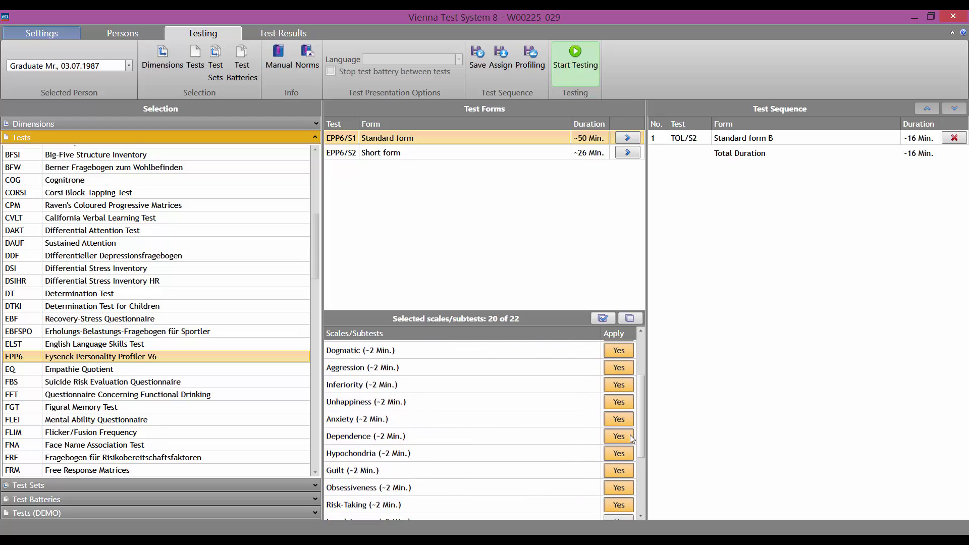
pyautogui.click(625, 435)
pyautogui.click(624, 424)
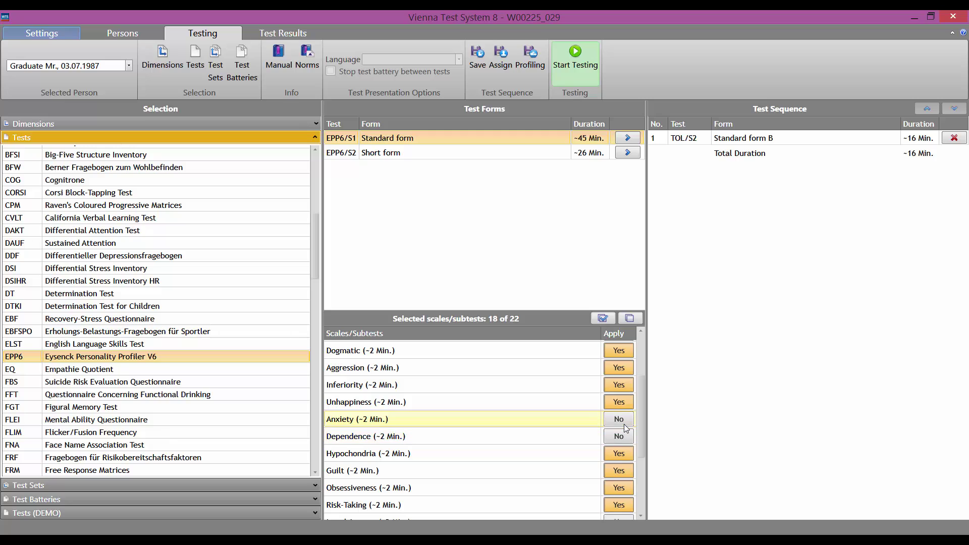
pyautogui.click(623, 387)
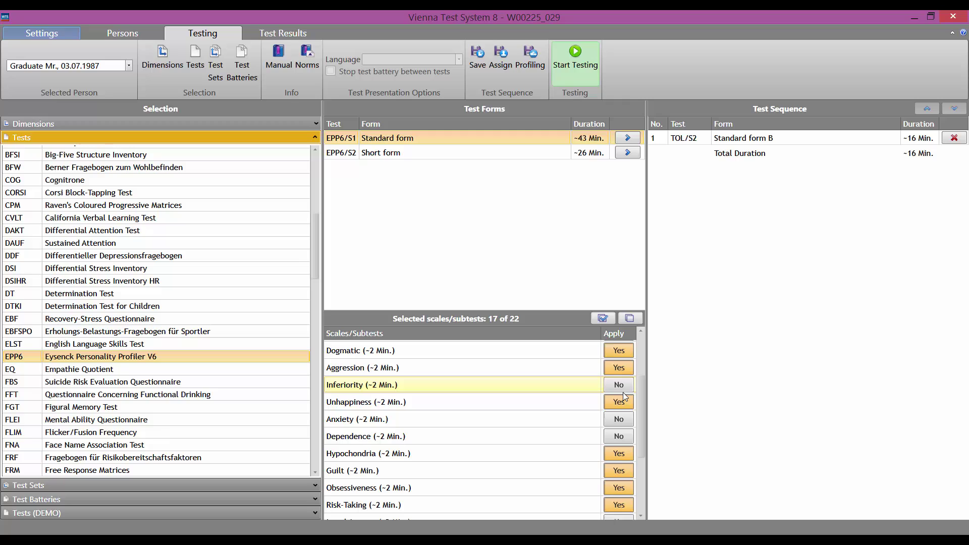
pyautogui.click(628, 140)
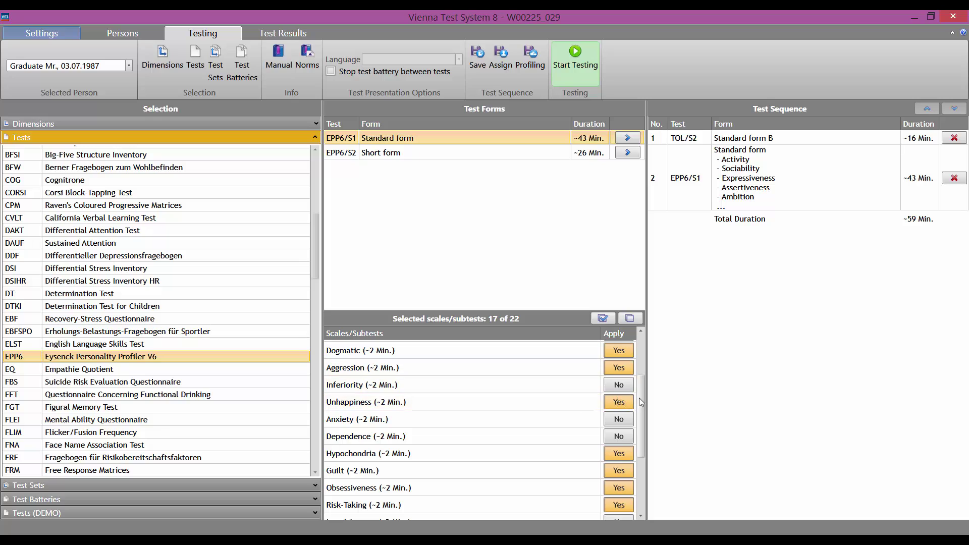
# In the sequenced EPP6/S1 entry, set Aggression to No and Inferiority back to Yes
pyautogui.moveTo(639, 397); pyautogui.dragTo(637, 477)
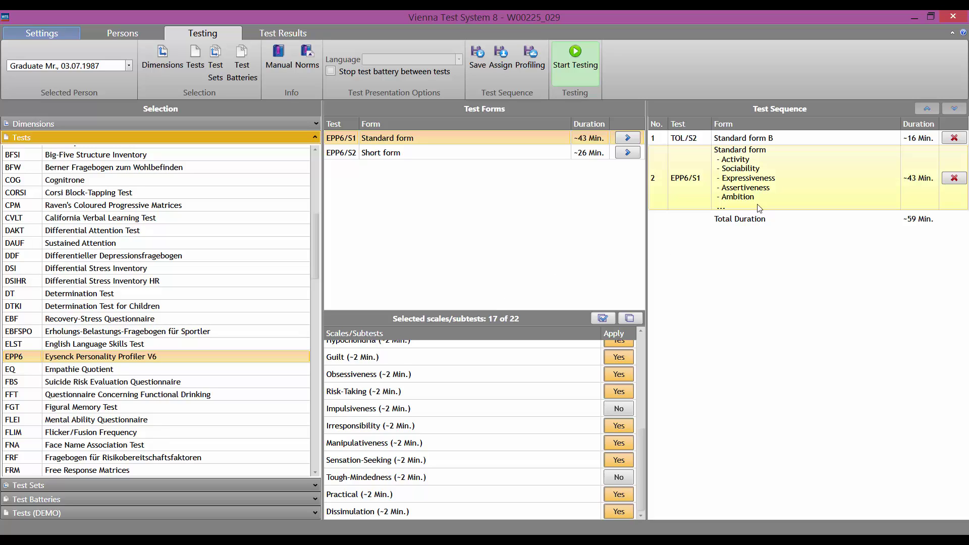
pyautogui.click(768, 140)
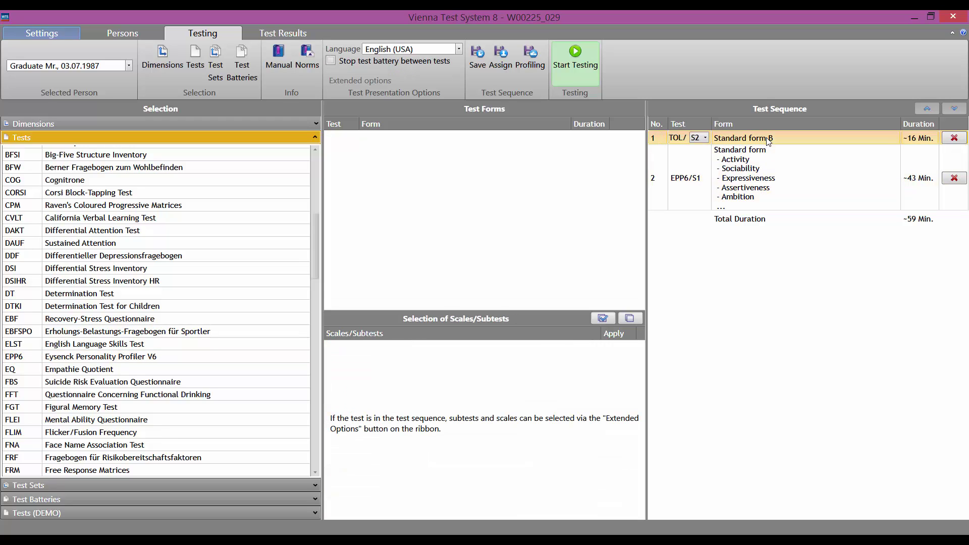
pyautogui.click(758, 164)
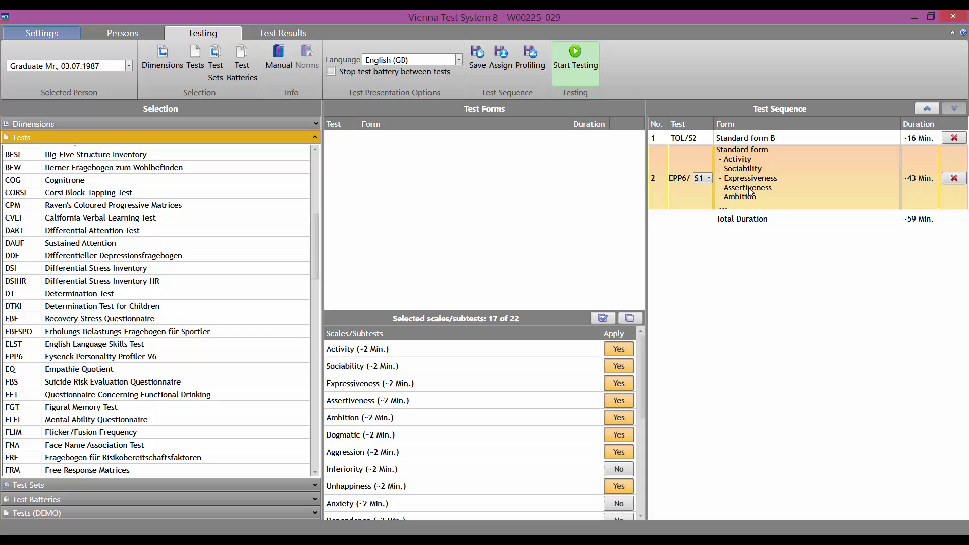
pyautogui.scroll(-3, 638, 387)
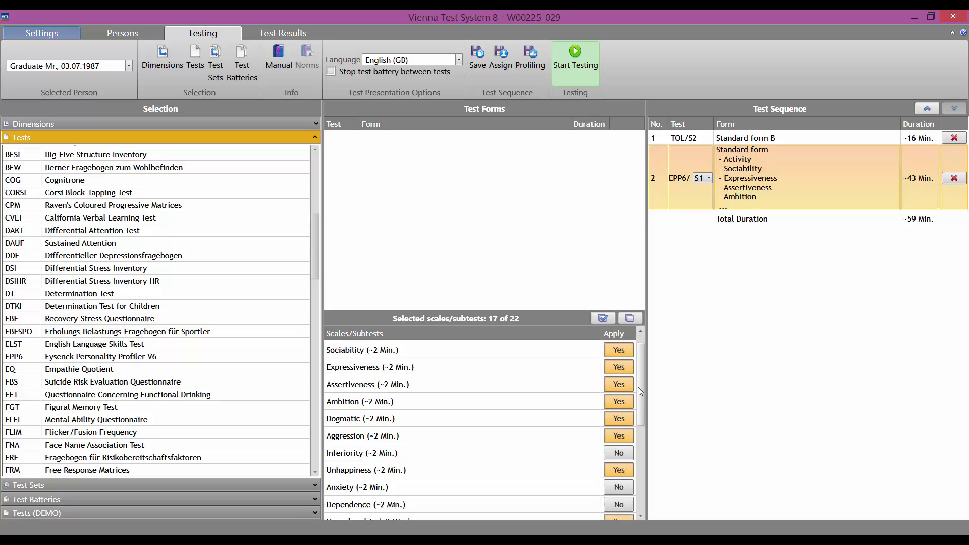
pyautogui.moveTo(640, 435); pyautogui.dragTo(646, 378)
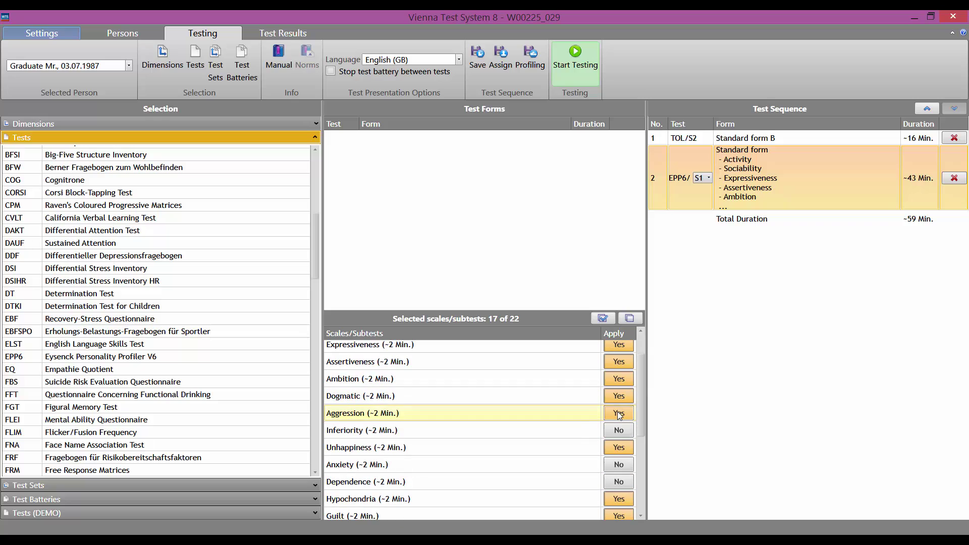
pyautogui.click(618, 413)
pyautogui.click(621, 430)
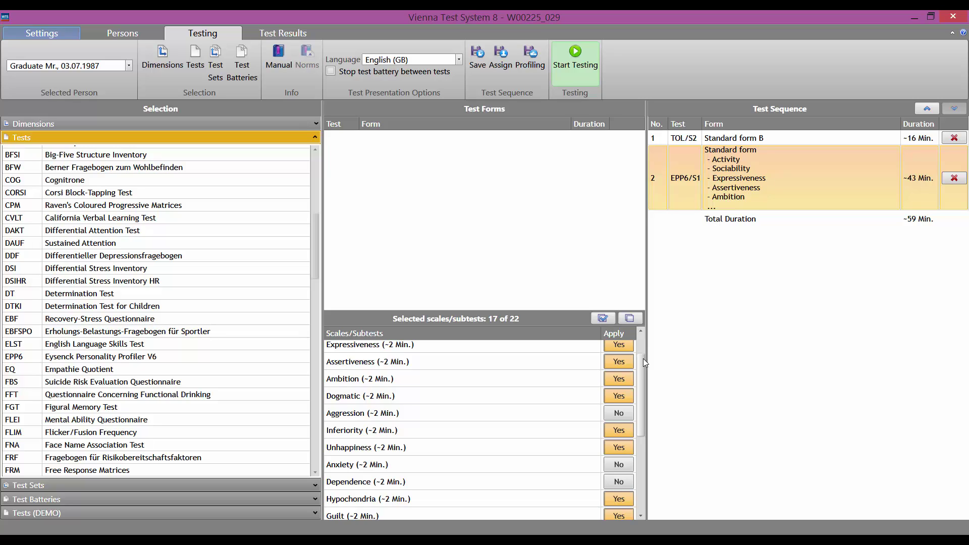
# Change the sequenced Tower of London entry from form S2 to S3, Standard form C
pyautogui.click(695, 143)
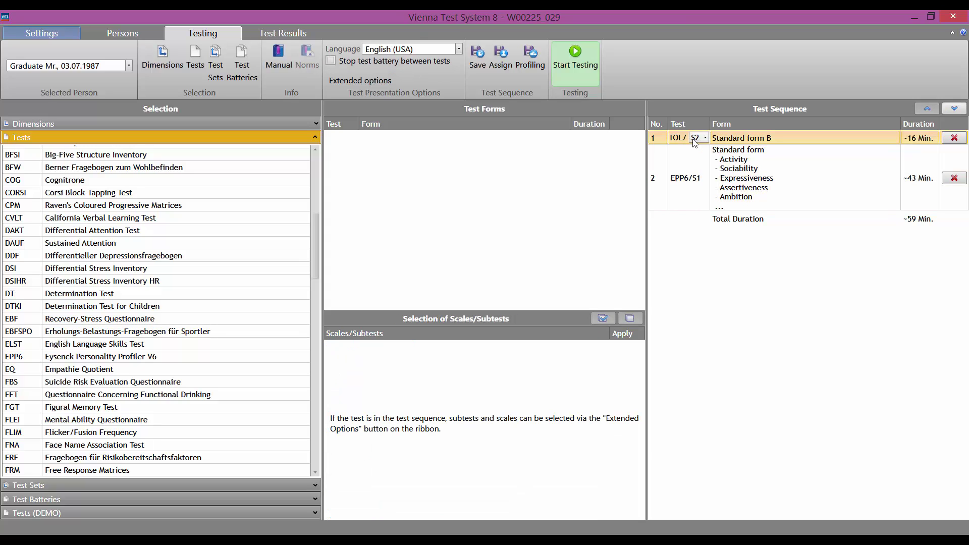
pyautogui.click(706, 141)
pyautogui.click(697, 173)
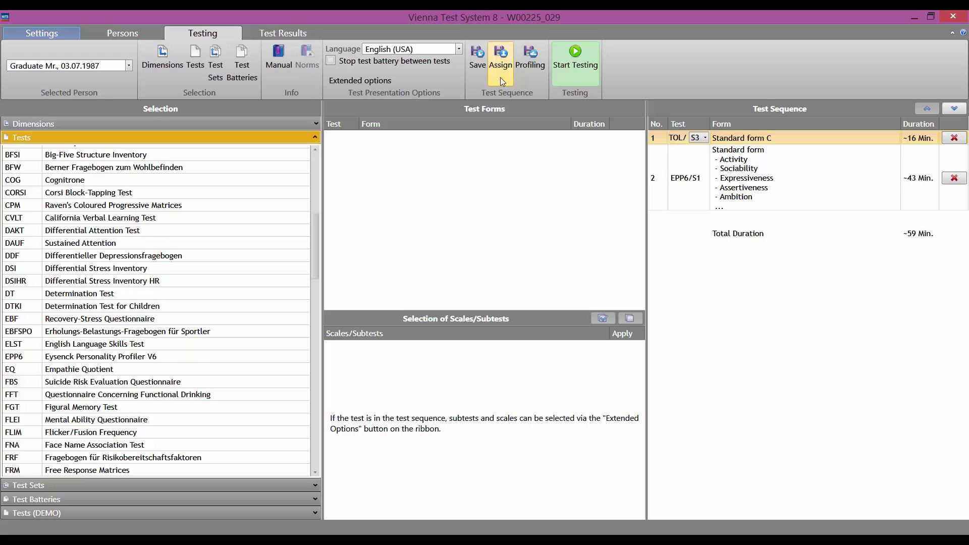
# Save the sequence as test battery 'My Test battery' and dismiss the confirmation
pyautogui.click(481, 62)
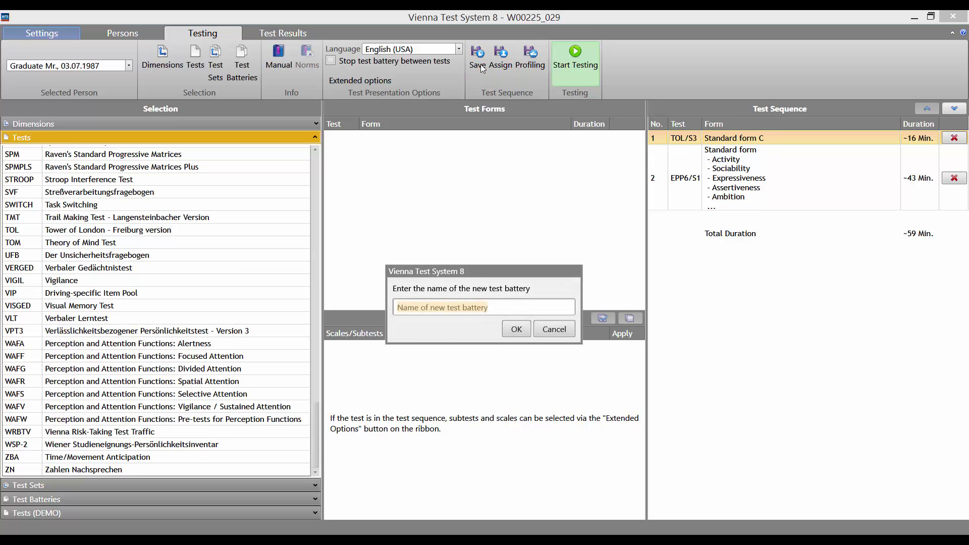
pyautogui.write('My')
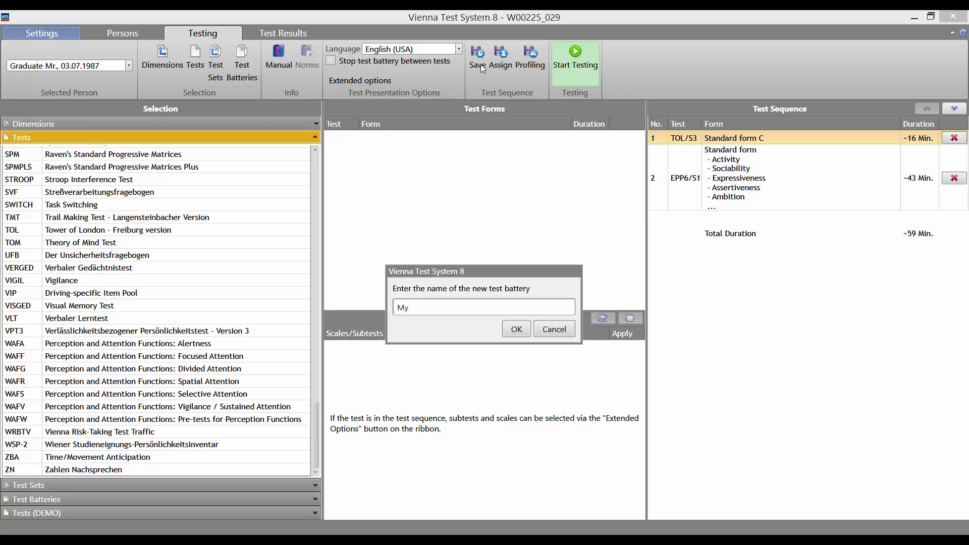
pyautogui.write(' Test battery')
pyautogui.click(514, 332)
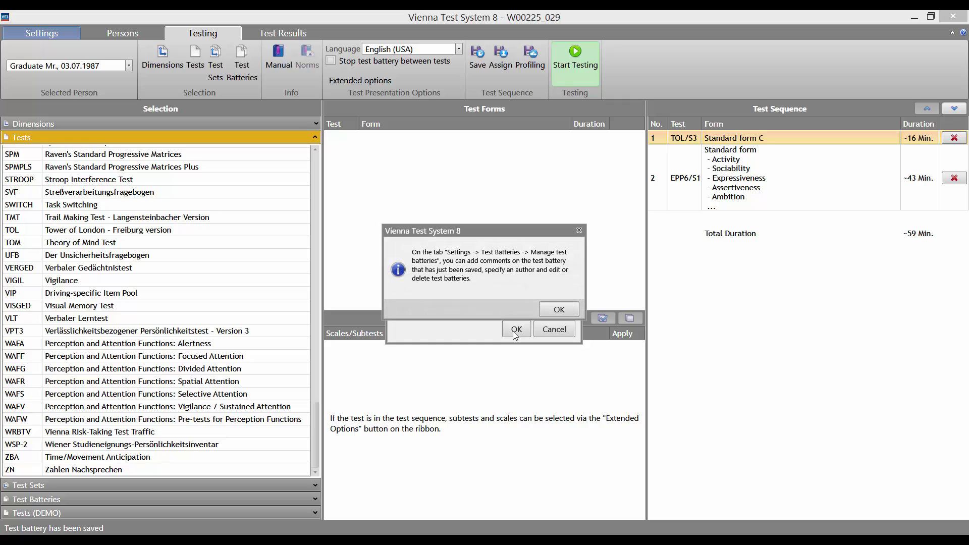
pyautogui.click(559, 310)
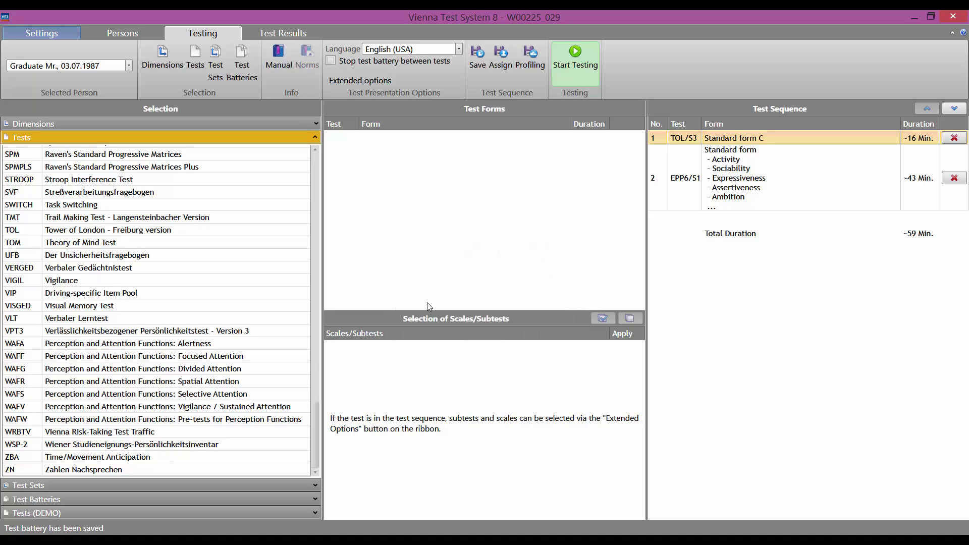
# Expand the Test Batteries list to show My Test battery alongside the others
pyautogui.click(100, 498)
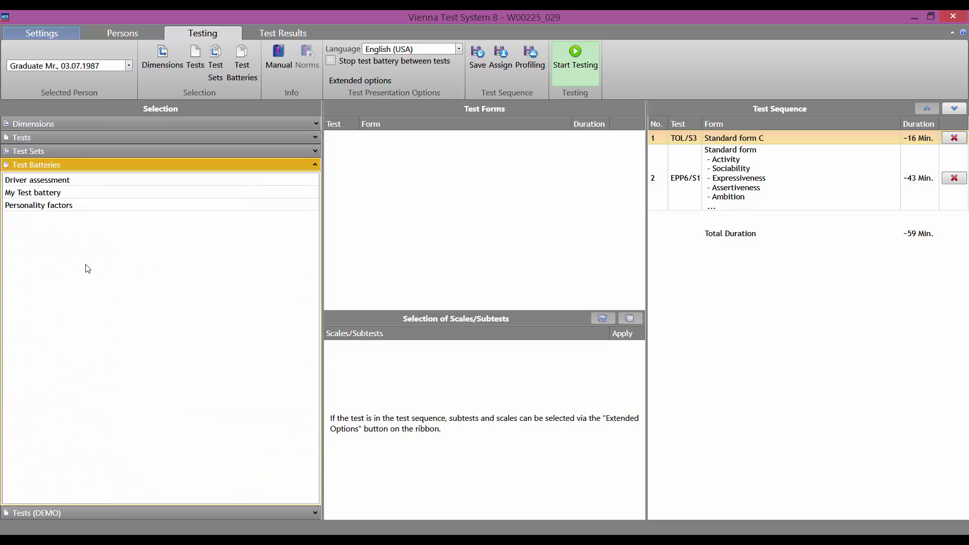